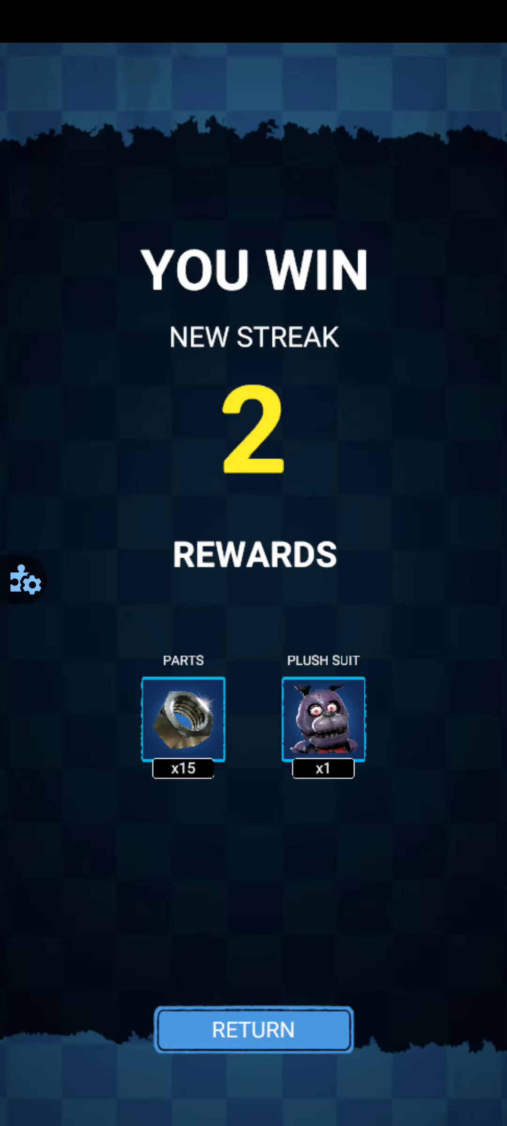
pyautogui.click(253, 1029)
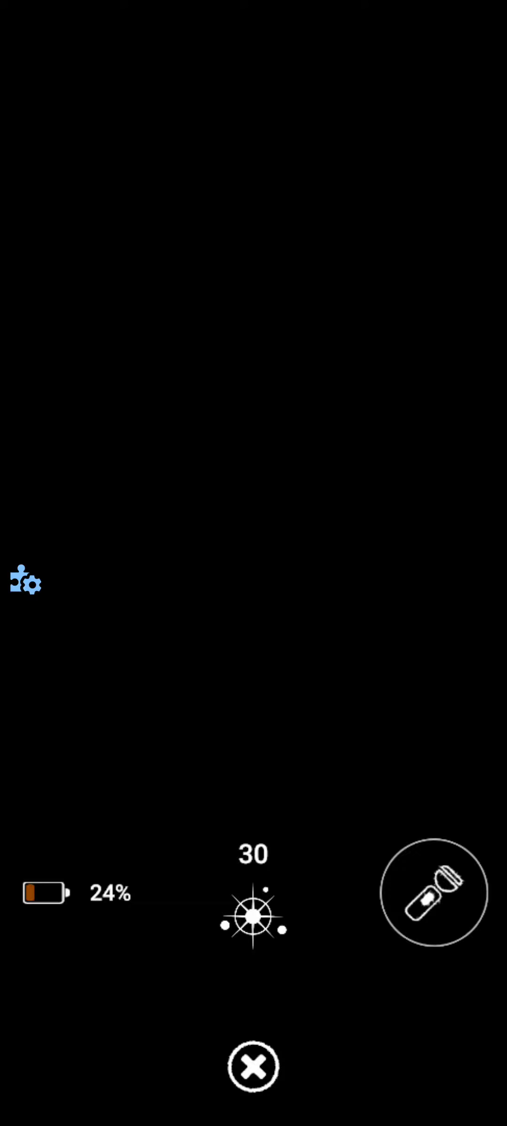